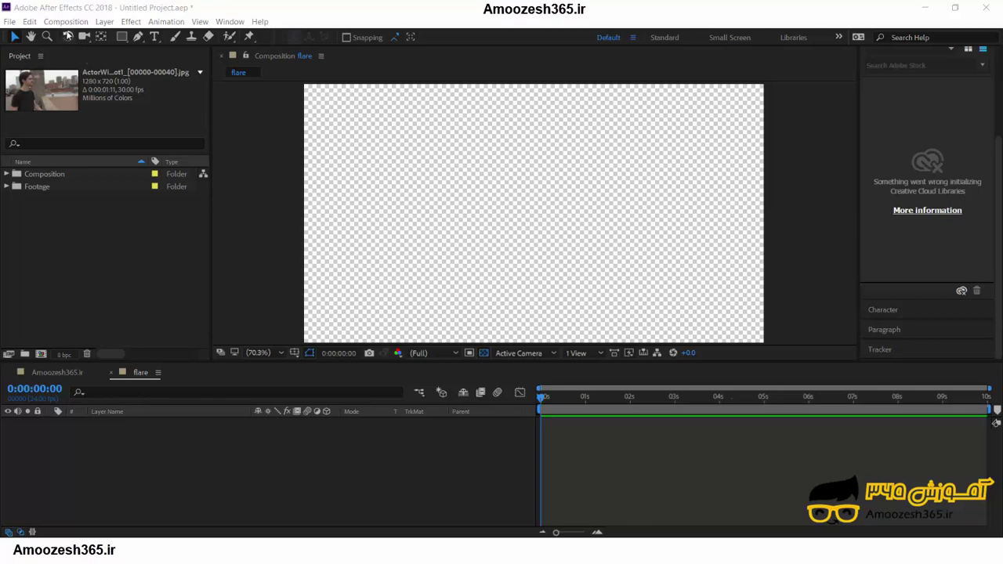
Step: Delete the Amoozesh365.ir composition from the project's Composition folder and collapse the folder
click(66, 22)
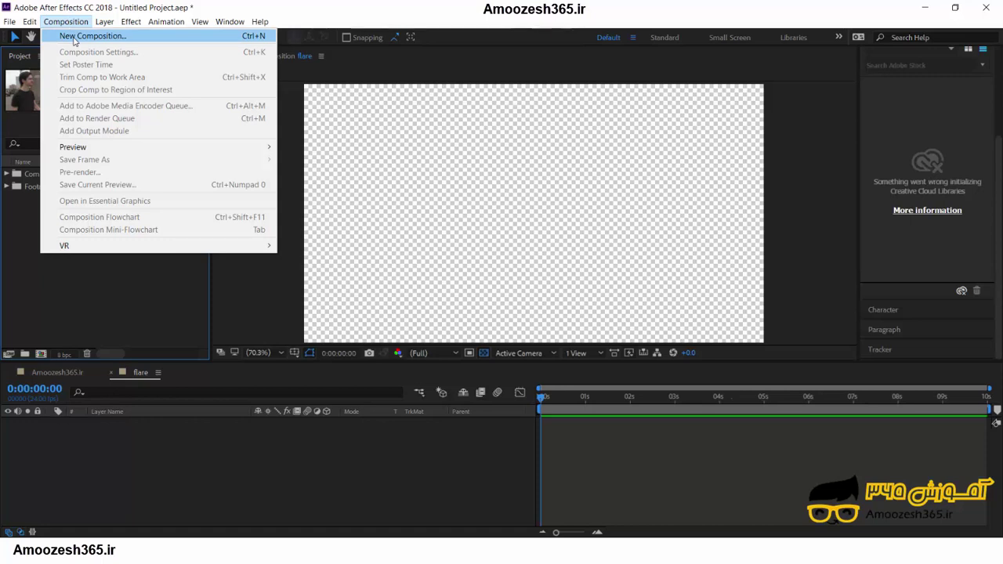
click(133, 309)
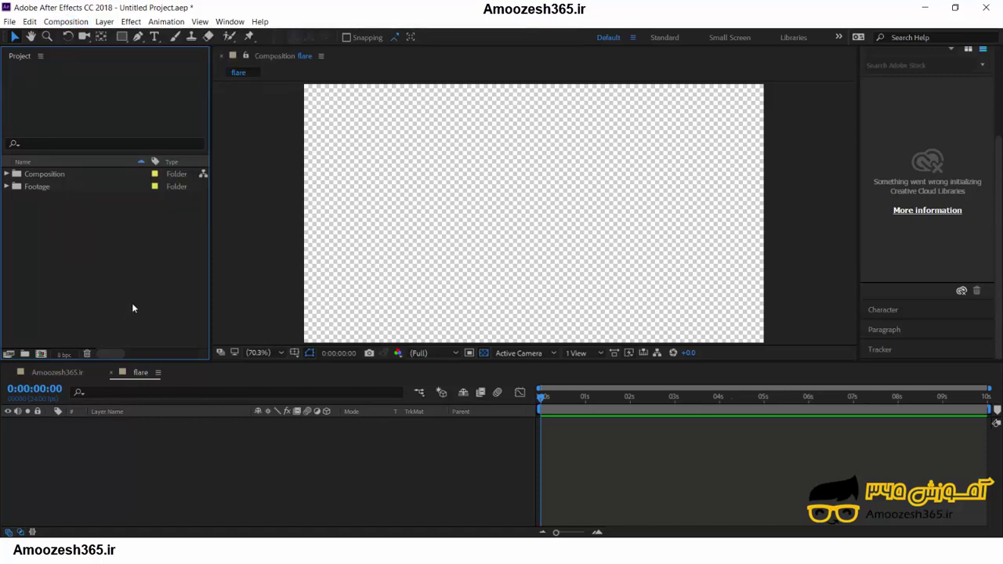
click(6, 174)
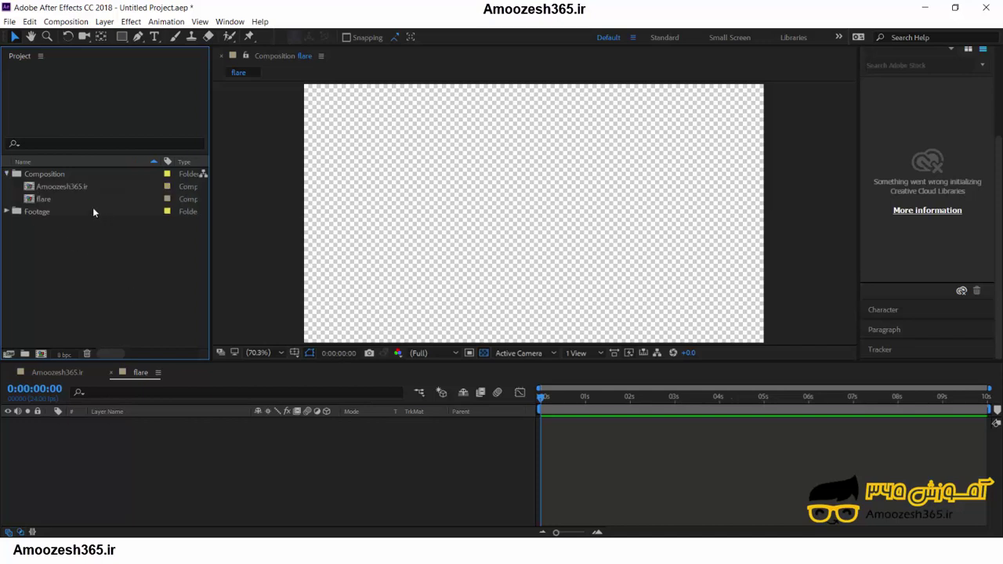
click(39, 186)
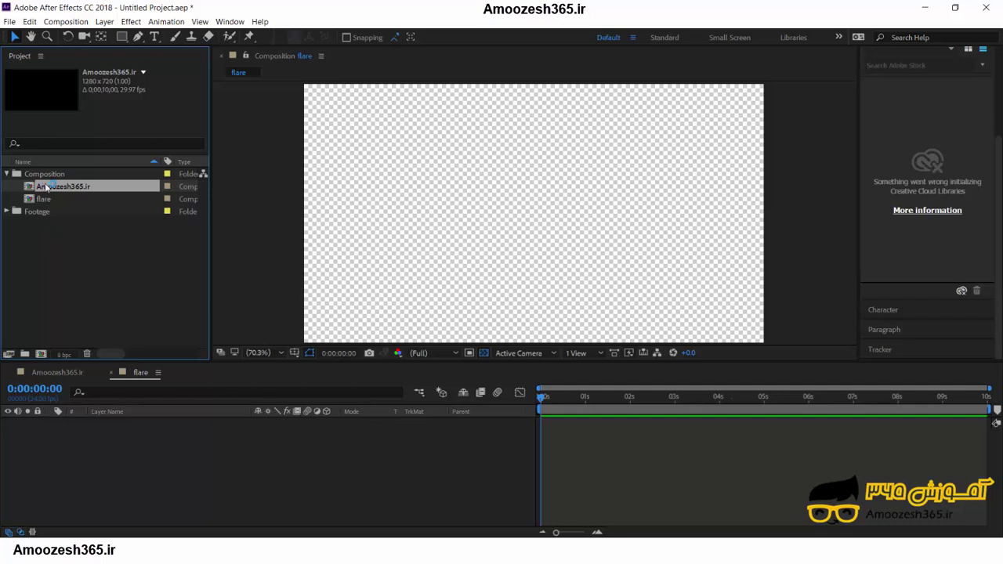
click(87, 355)
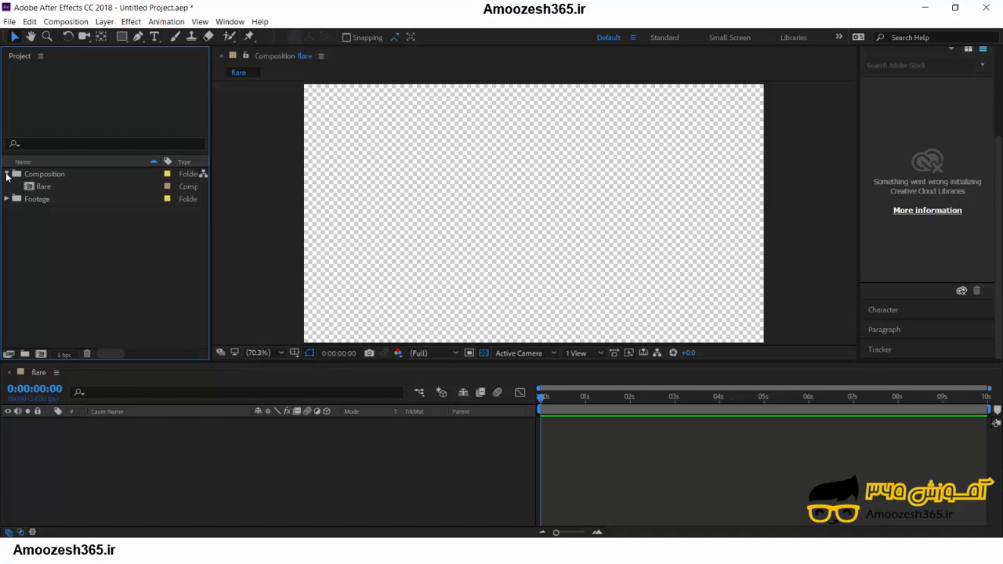
click(7, 175)
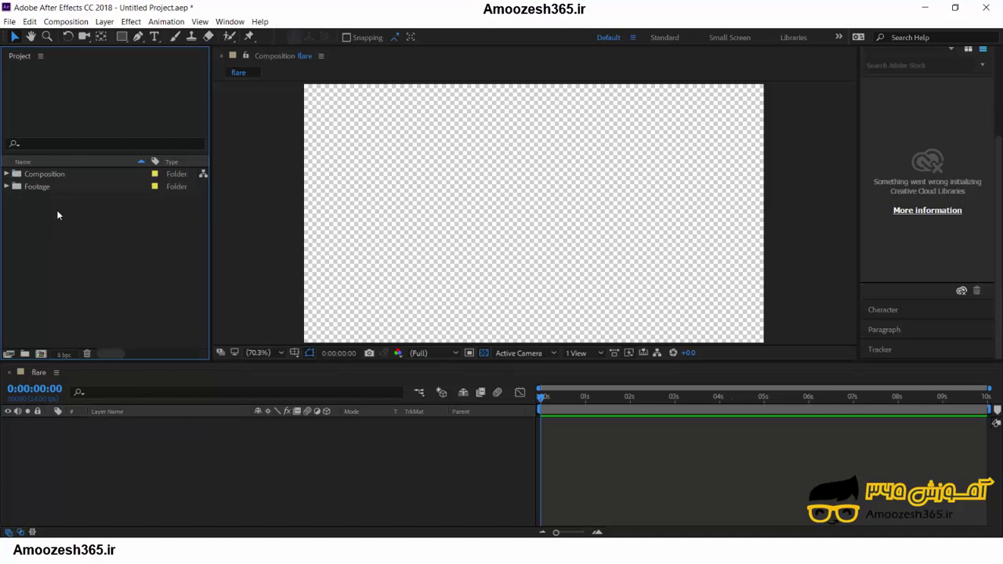
click(7, 187)
click(61, 201)
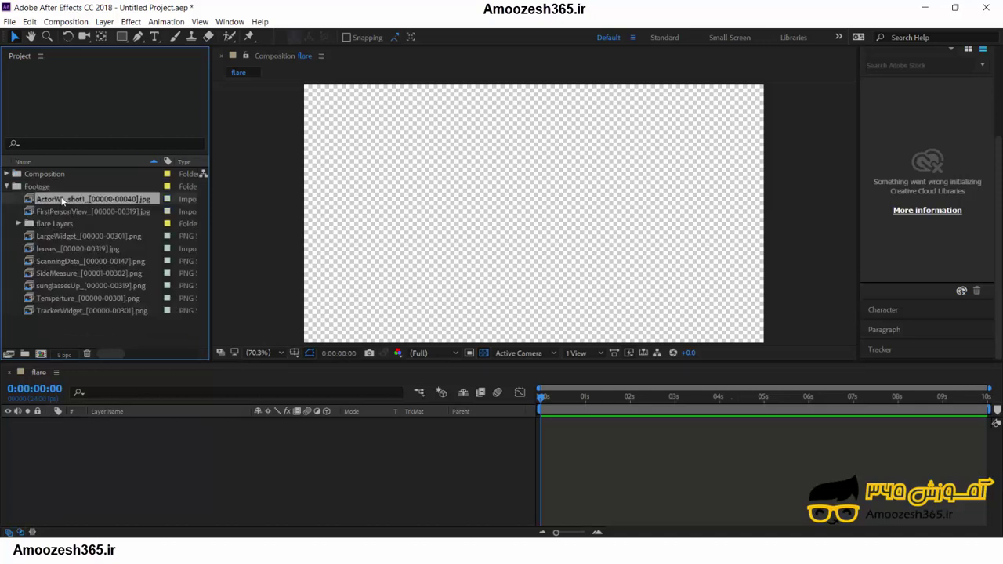
click(60, 212)
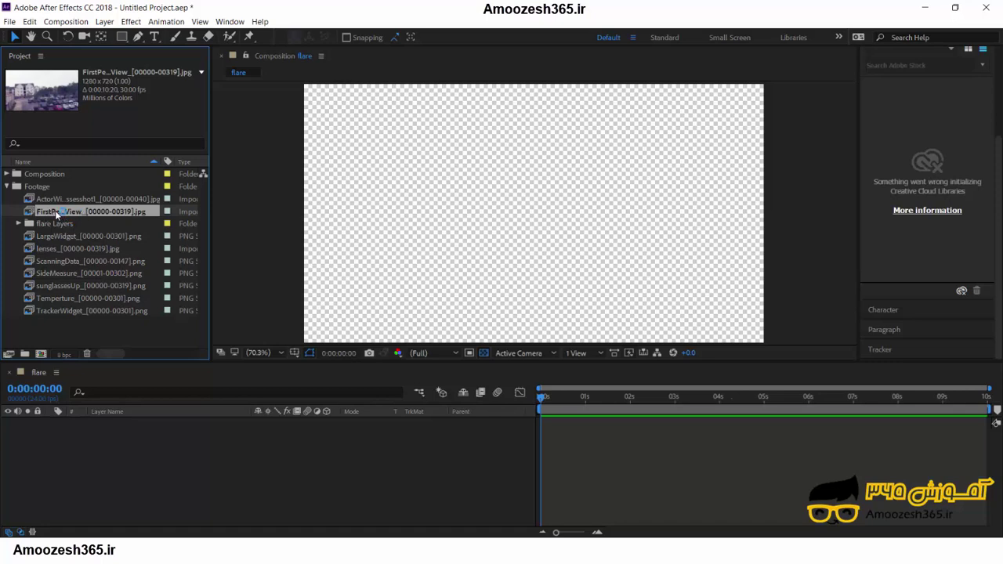
drag(55, 210, 39, 354)
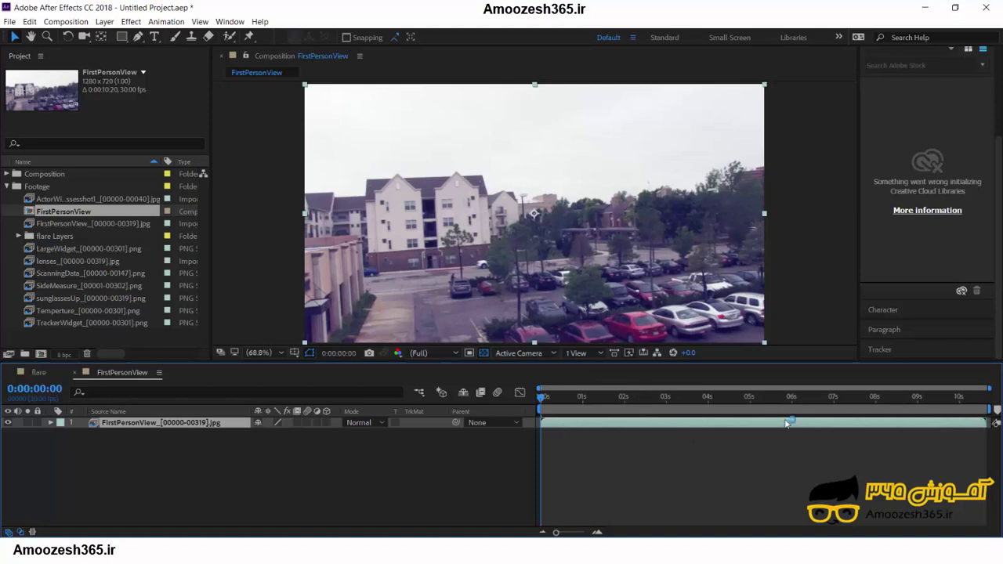
click(58, 200)
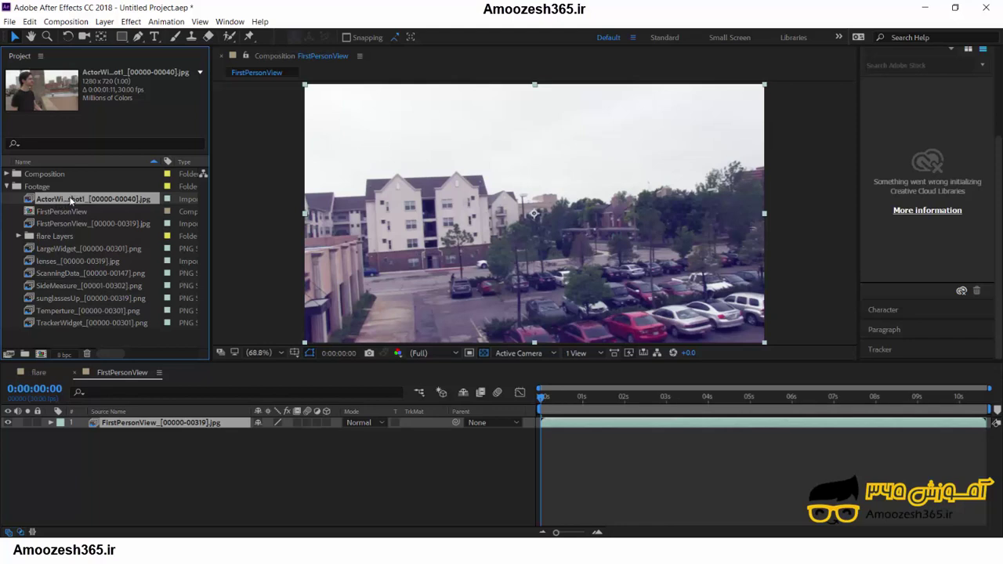
drag(70, 201, 100, 425)
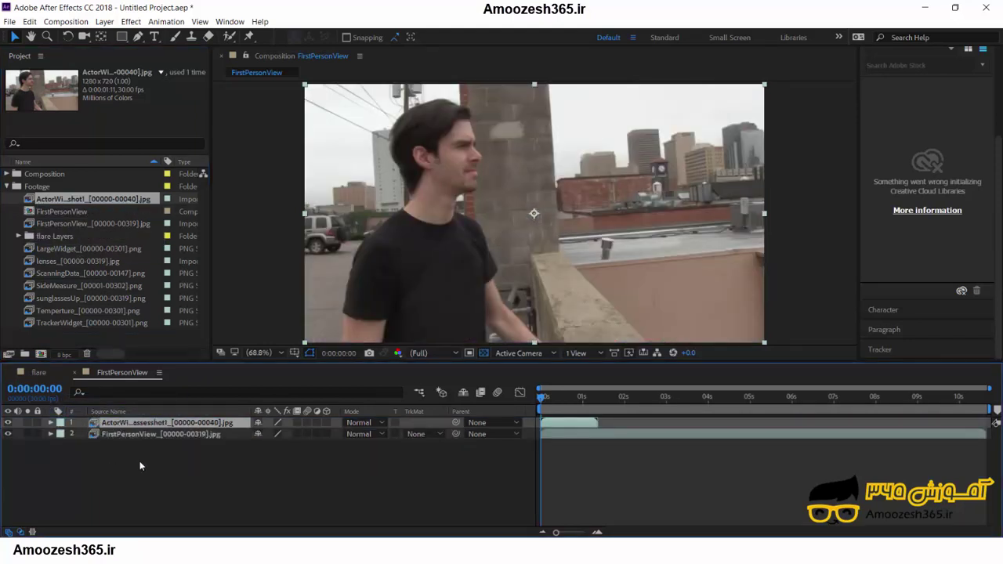
Step: Try to shift the FirstPersonView layer to where the actor clip ends, and return it to the composition's start
click(624, 436)
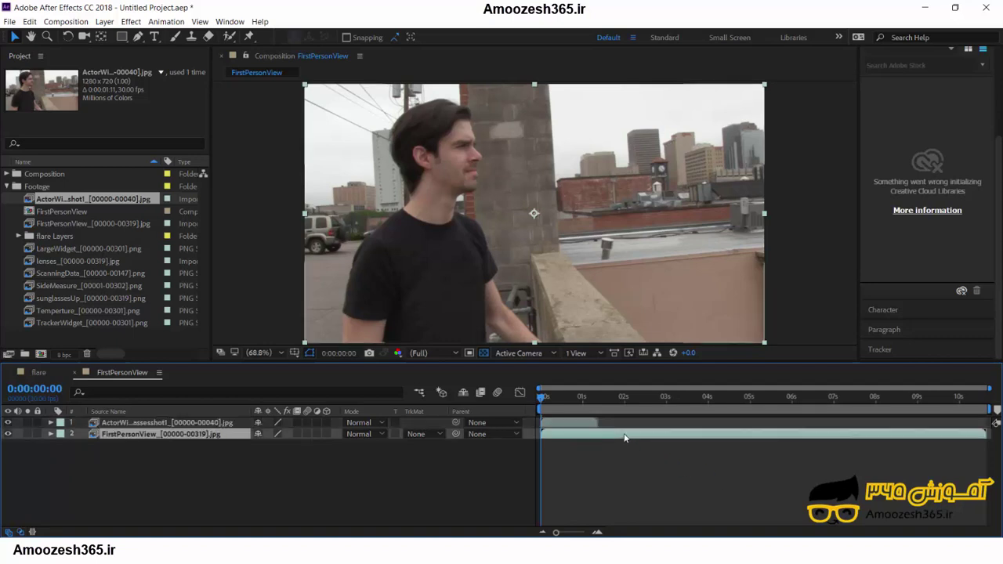
drag(569, 434, 626, 436)
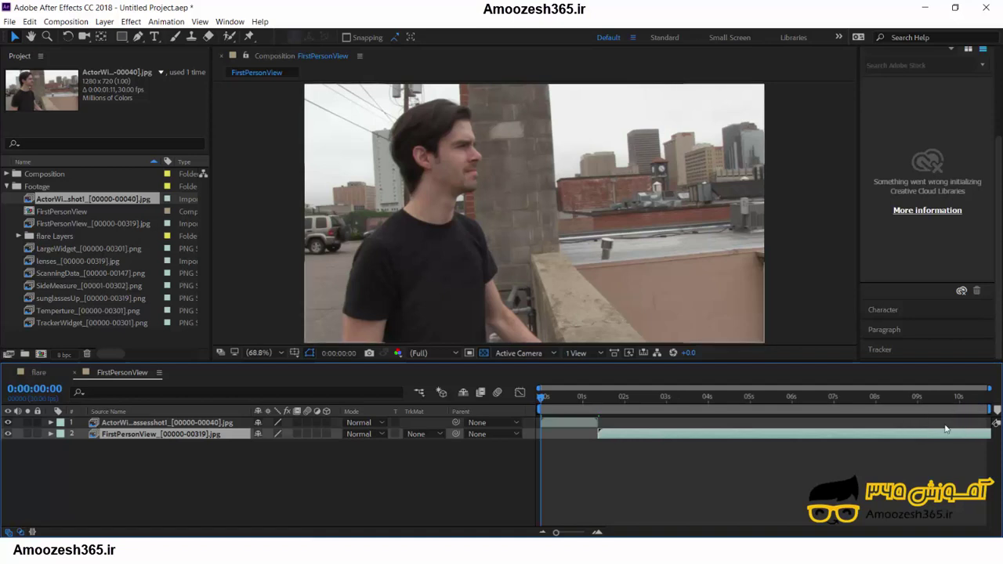
drag(933, 435, 910, 432)
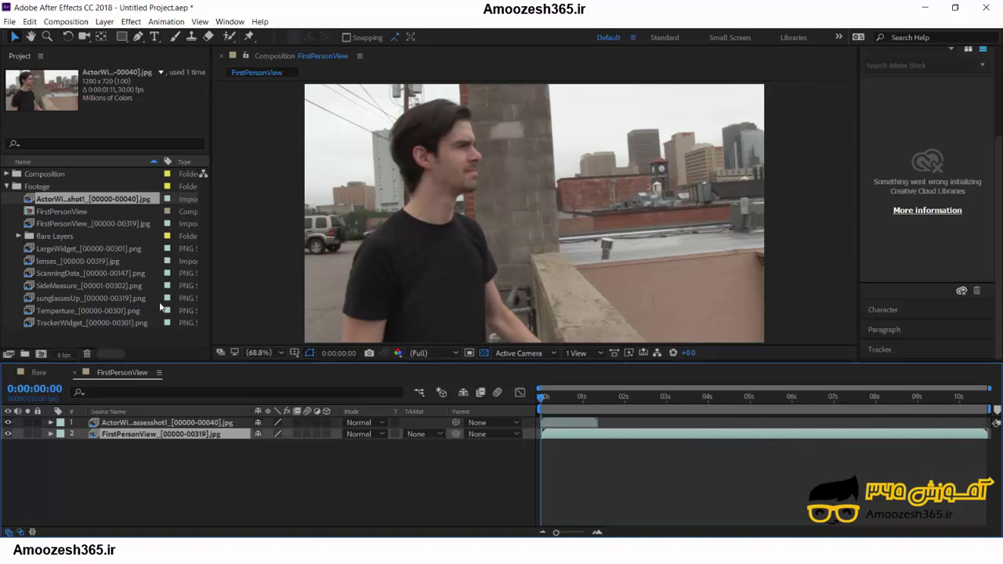
Step: Set the FirstPersonView composition's duration to 0:00:12:20 in its composition settings
click(59, 214)
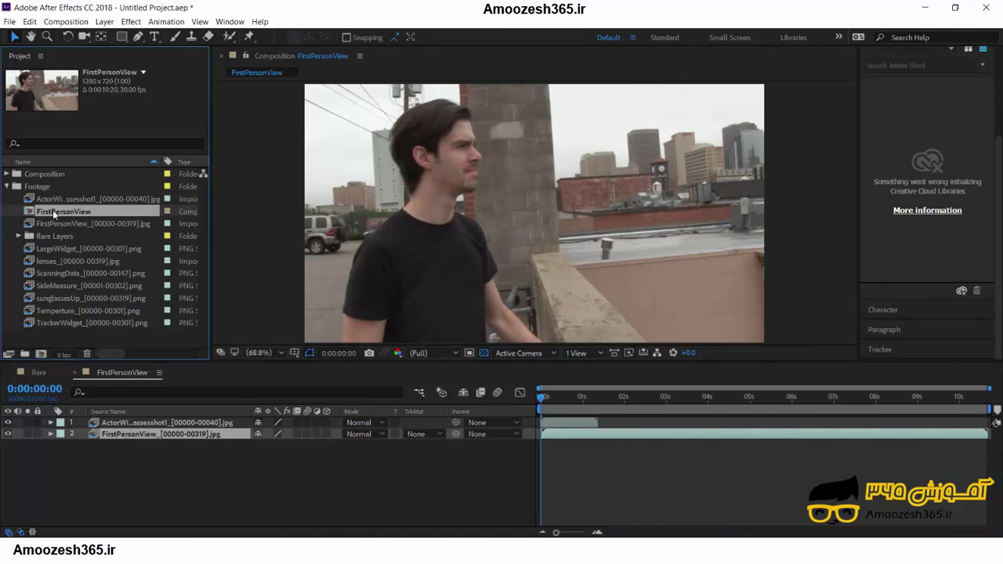
click(63, 23)
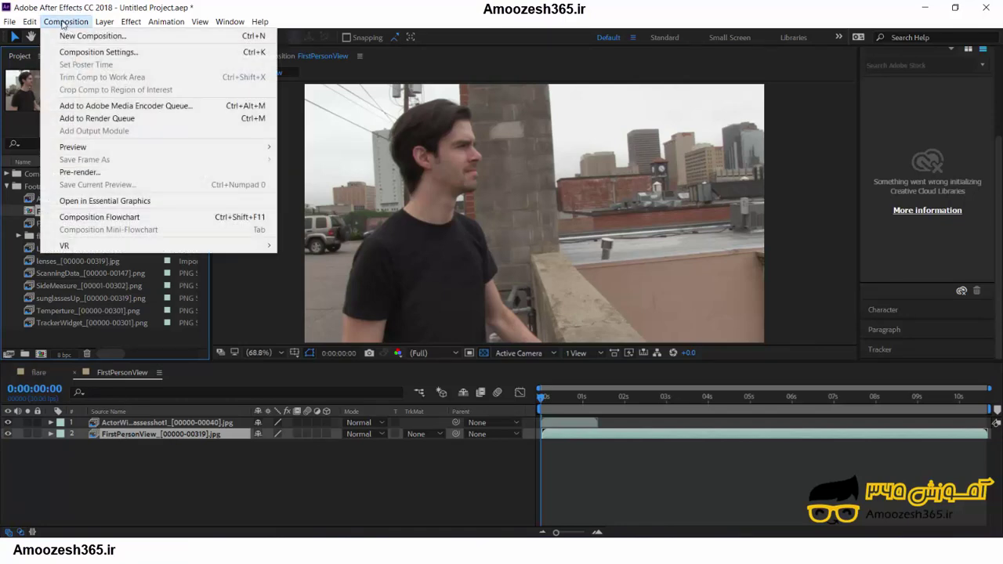
click(146, 52)
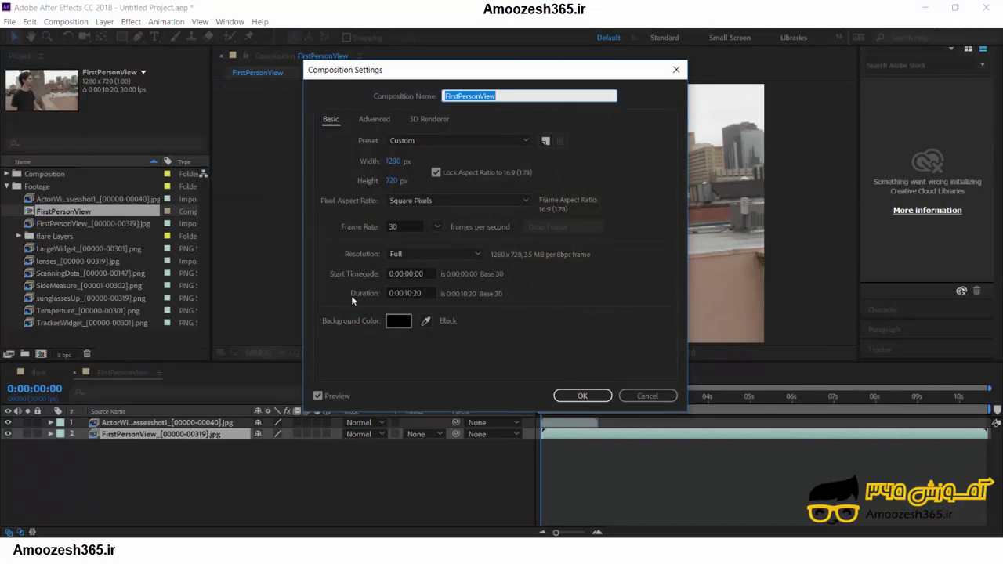
click(405, 292)
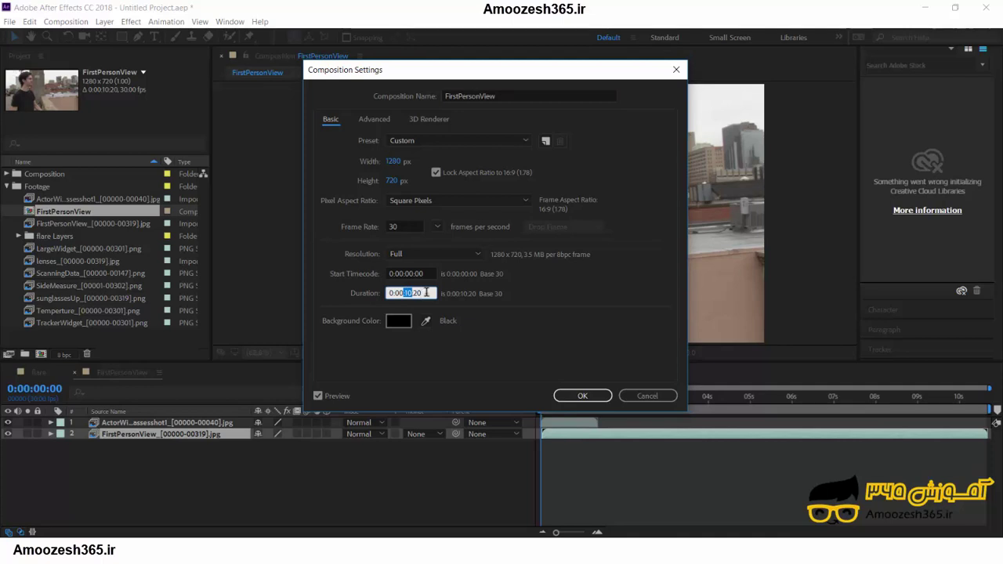
drag(424, 292, 416, 292)
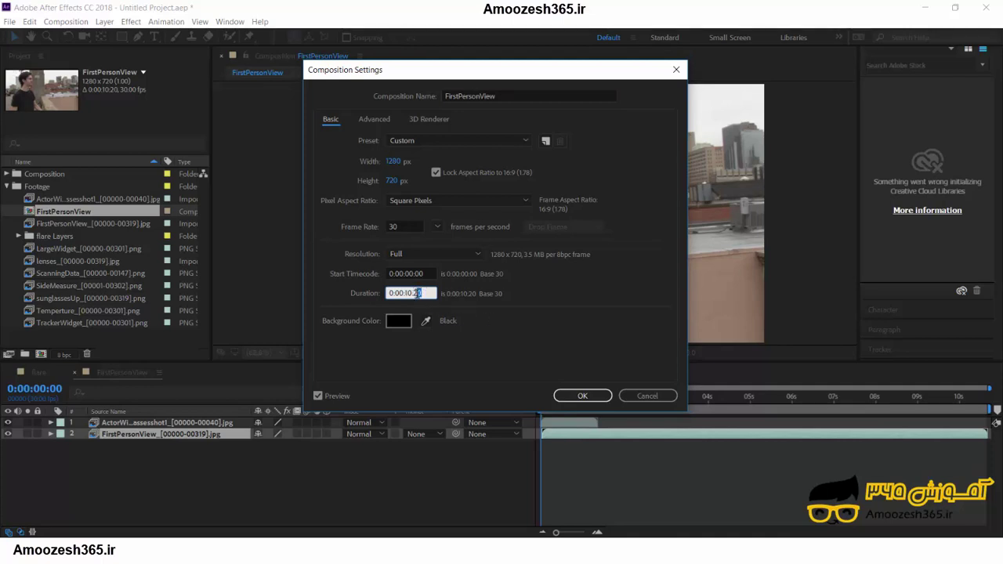
double_click(409, 293)
text(12)
click(581, 395)
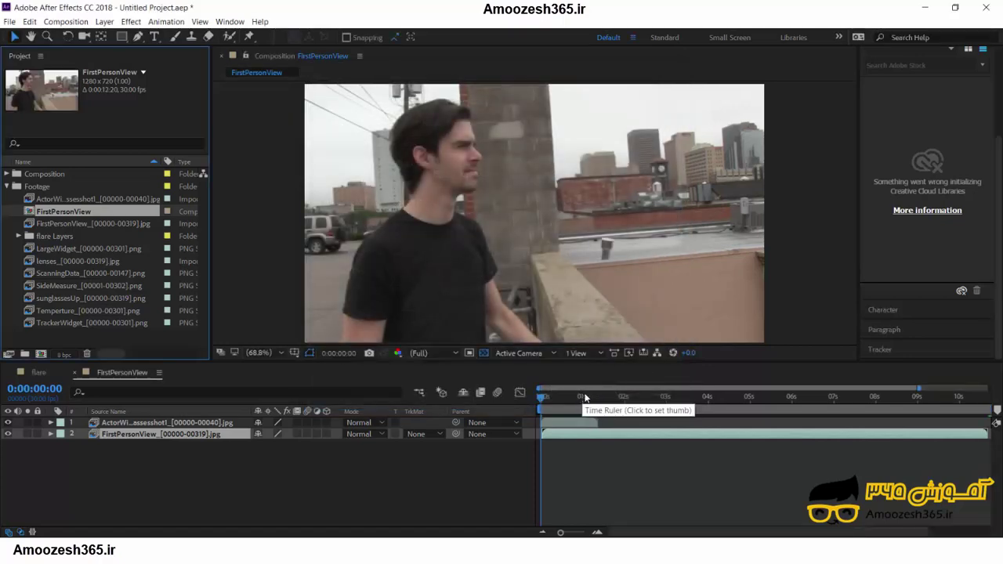
Step: Move the FirstPersonView layer in the timeline so it starts exactly where the actor clip ends
drag(685, 533, 768, 536)
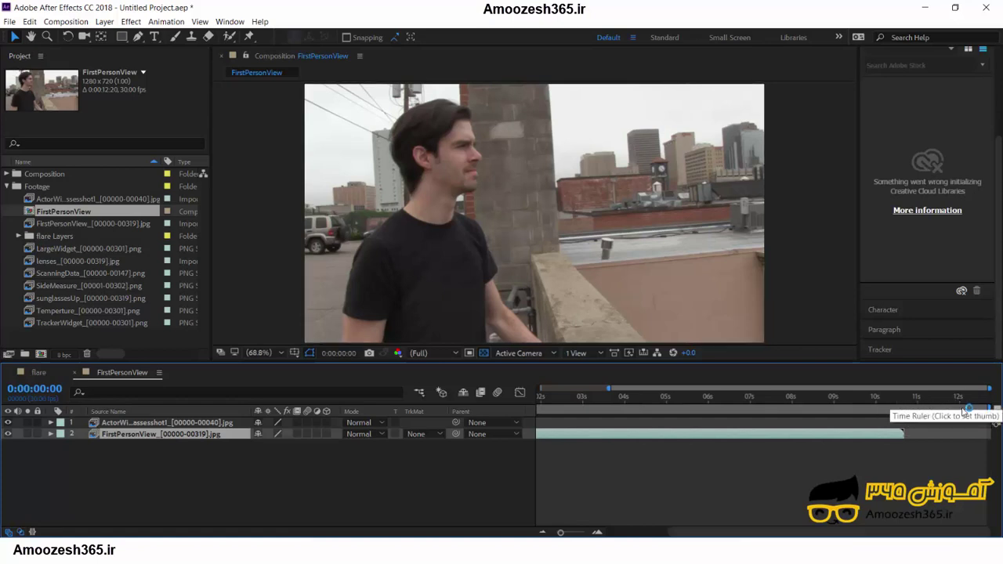
drag(562, 533, 556, 533)
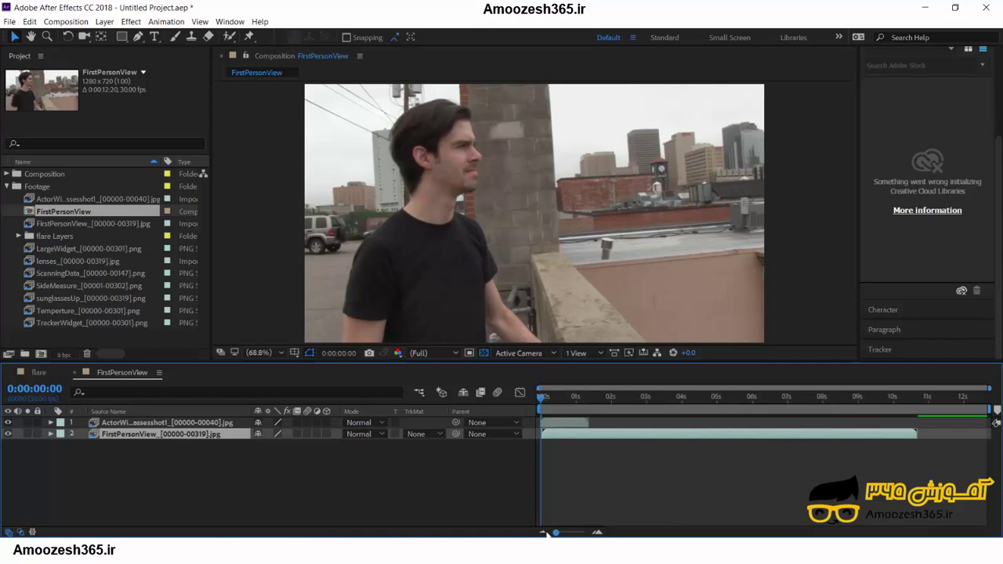
drag(581, 433, 616, 439)
click(564, 423)
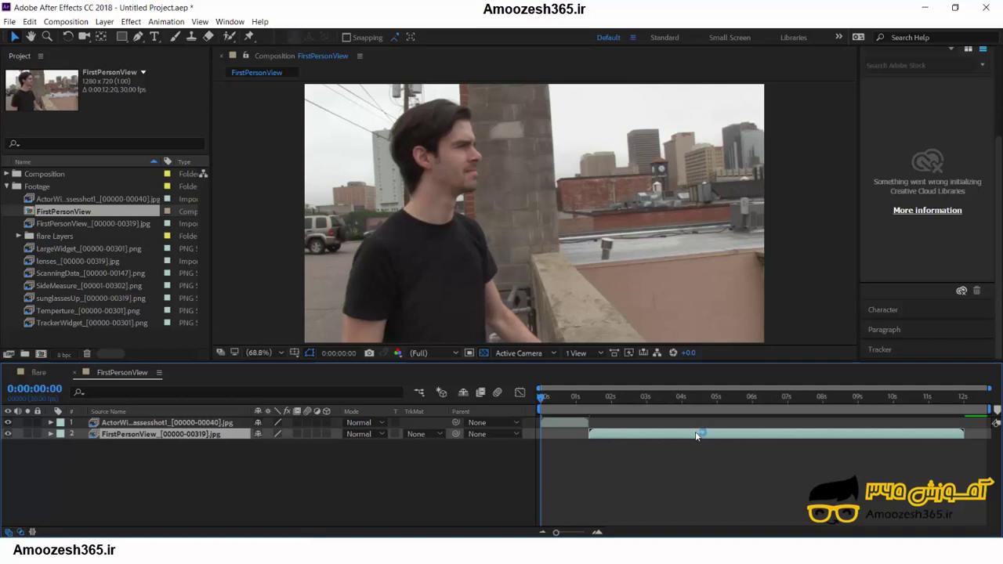
drag(698, 436, 726, 435)
Step: Examine the cut between the two layers around 0:00:01:11 for any gap or overlap
click(587, 401)
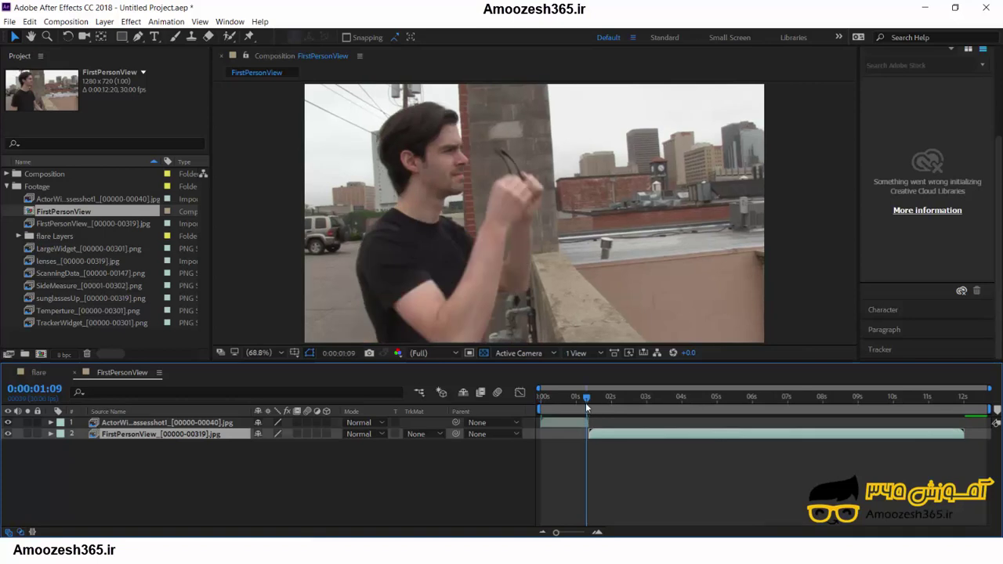
click(590, 400)
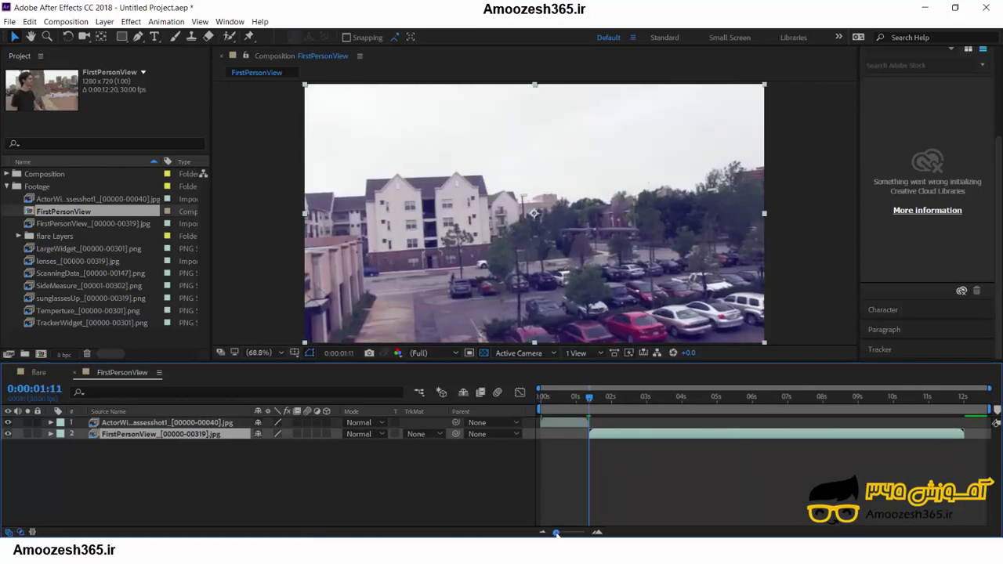
drag(556, 533, 584, 533)
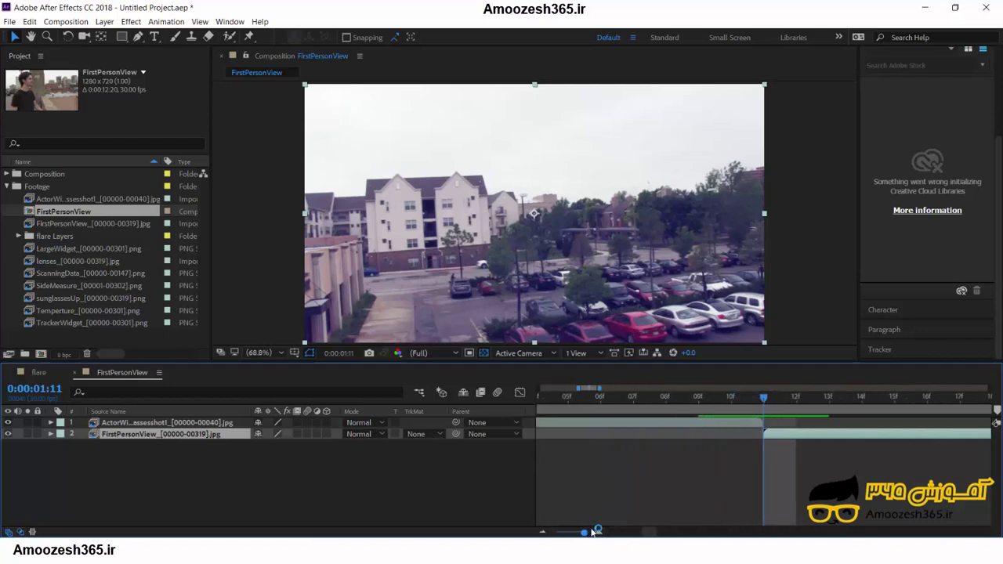
click(761, 423)
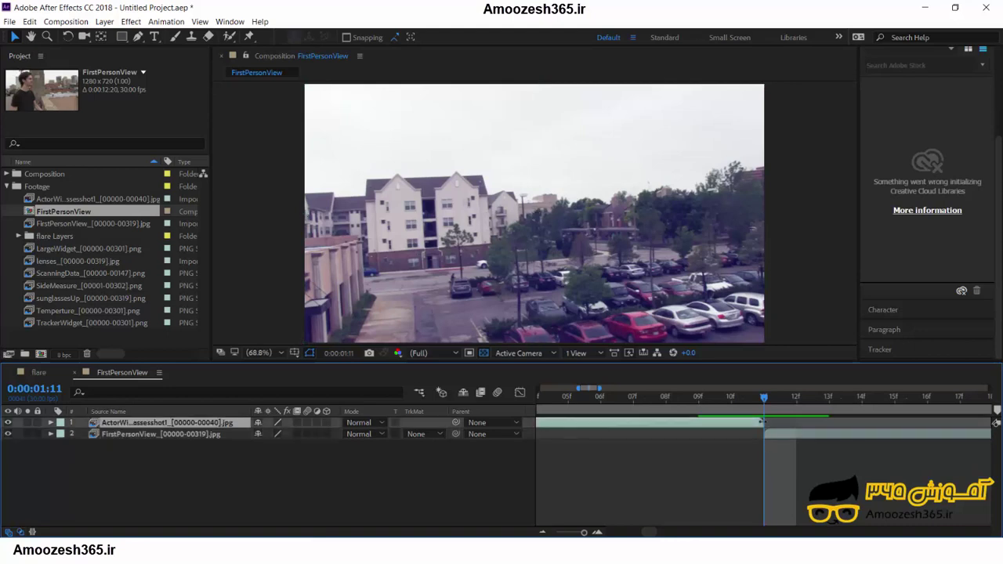
click(764, 432)
click(764, 422)
click(768, 434)
click(761, 421)
drag(590, 534, 531, 534)
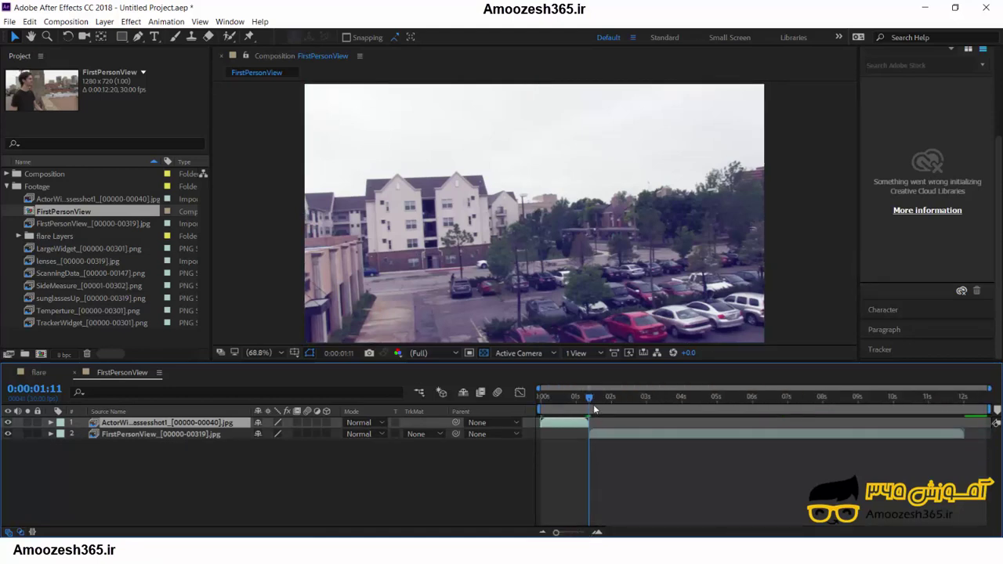
Step: Switch to the Standard workspace and preview the composition from 0:00:00:00 past the cut between the clips
drag(589, 399, 541, 398)
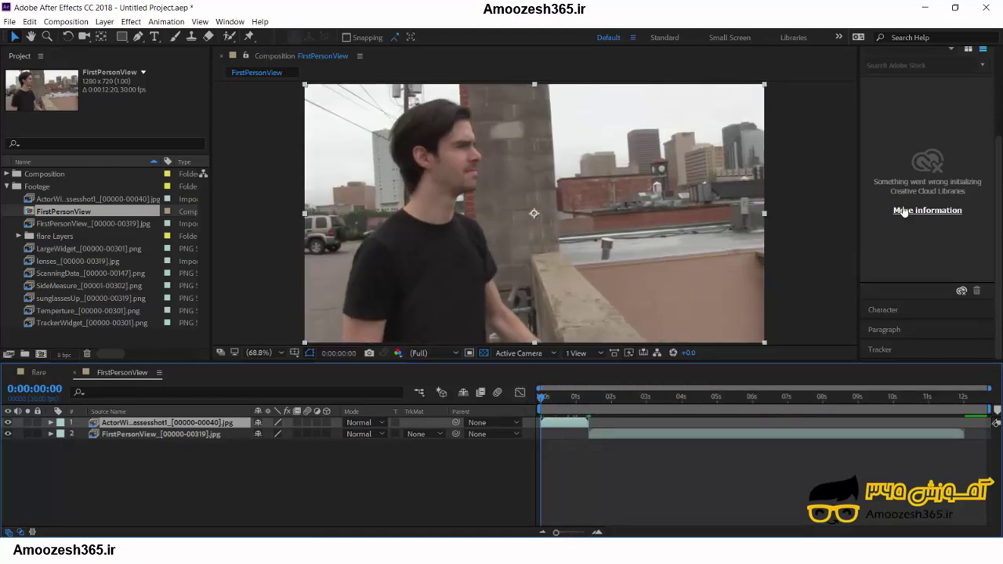
click(668, 37)
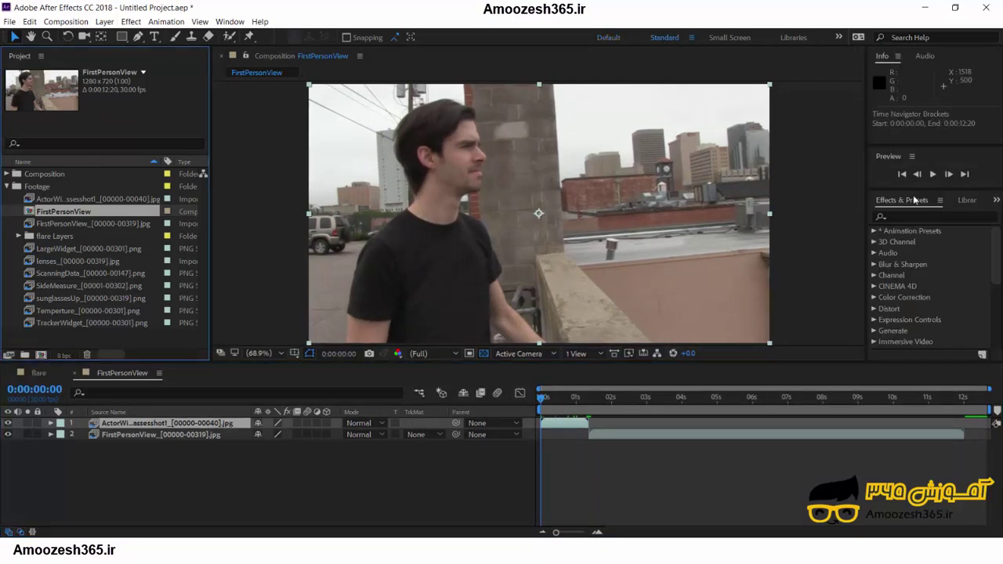
click(937, 174)
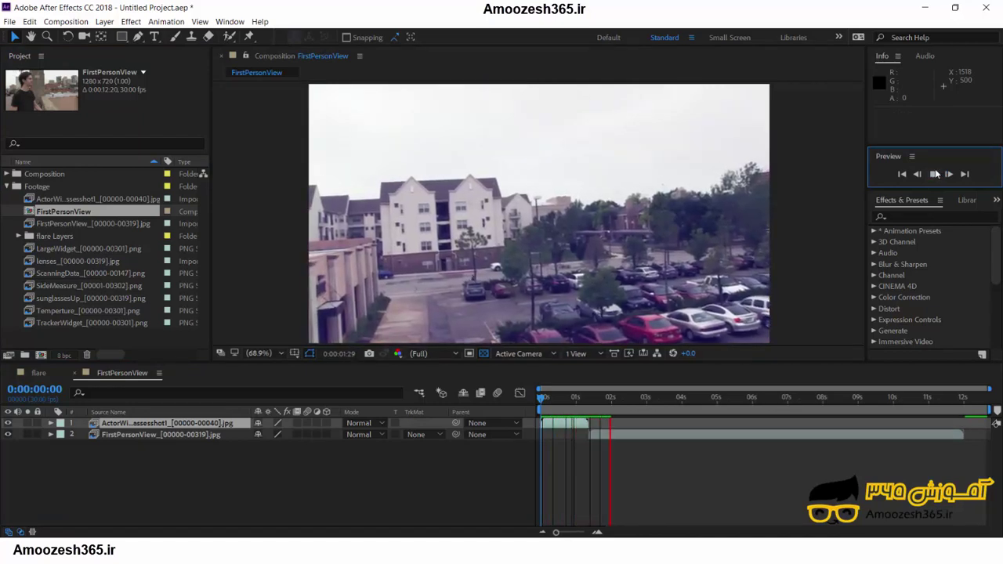
click(937, 174)
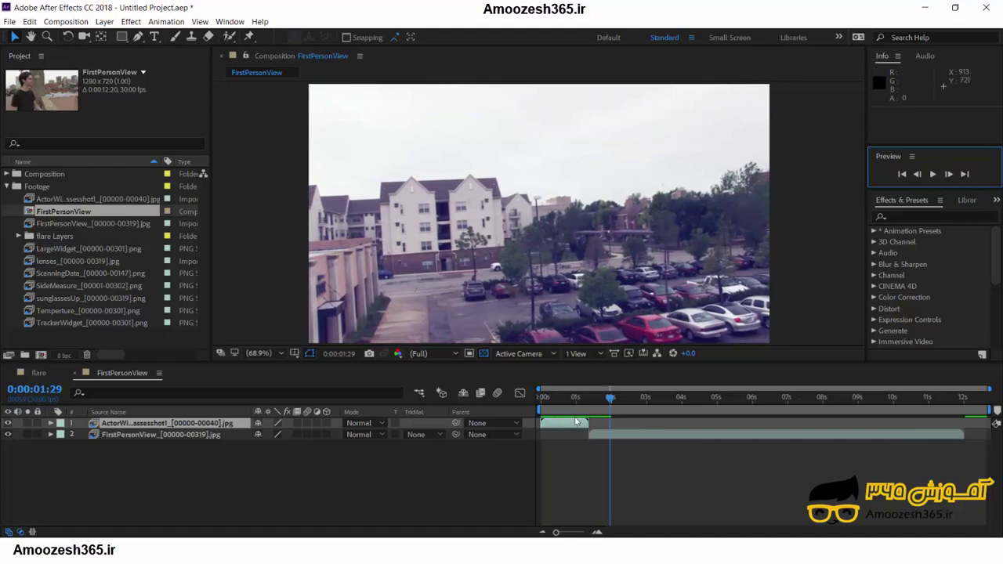